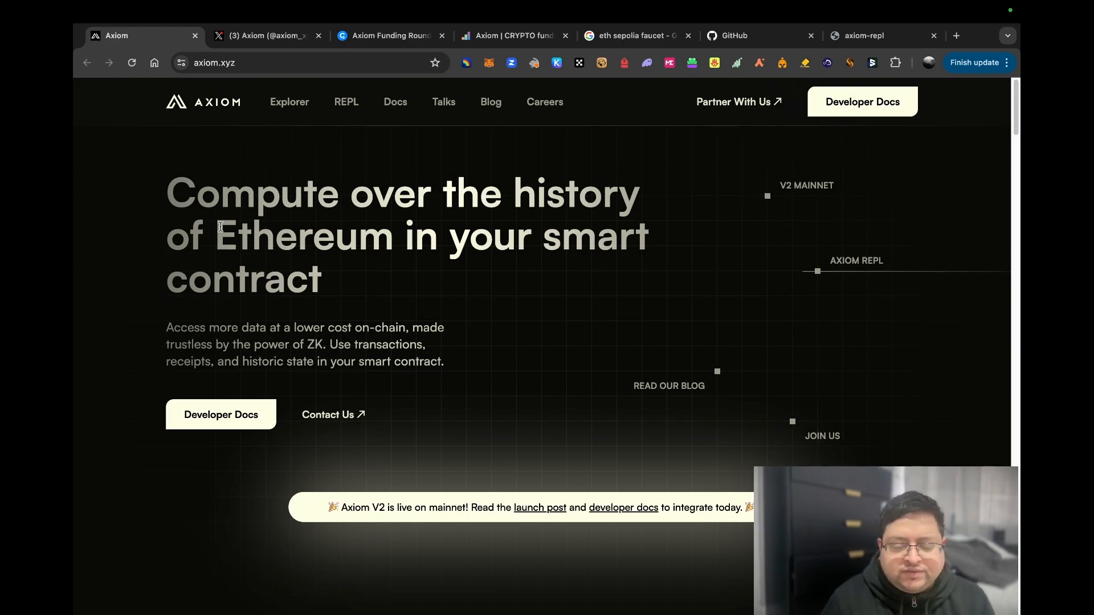
Look over the Axiom homepage down to its trusted-by section, then return to the headline.
{"action": "scroll", "coordinate": [220, 227], "scroll_direction": "down", "scroll_amount": 2}
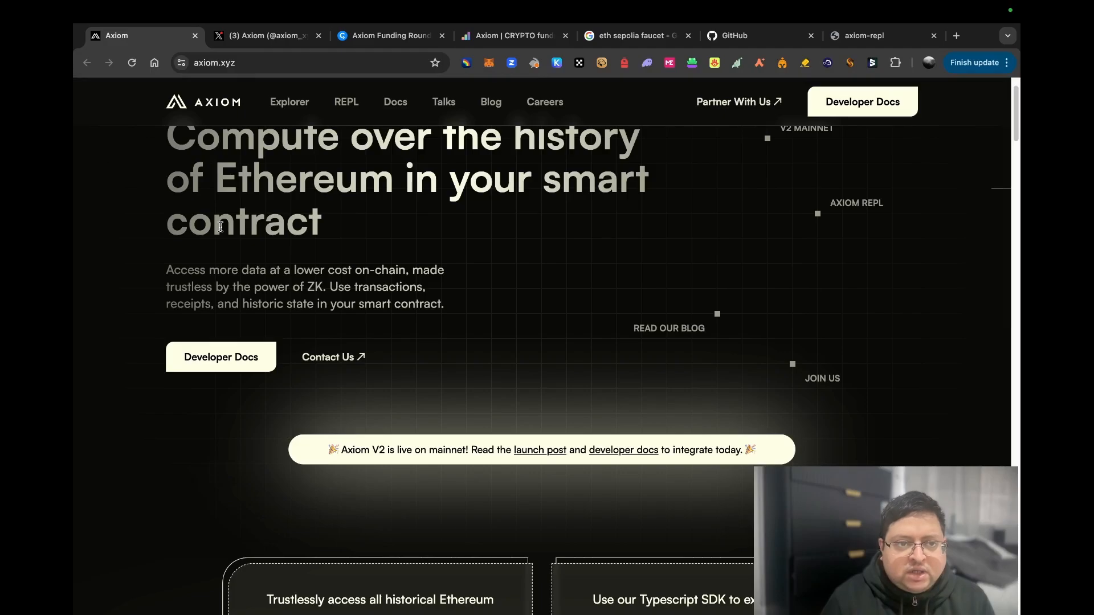
{"action": "scroll", "coordinate": [266, 230], "scroll_direction": "down", "scroll_amount": 10}
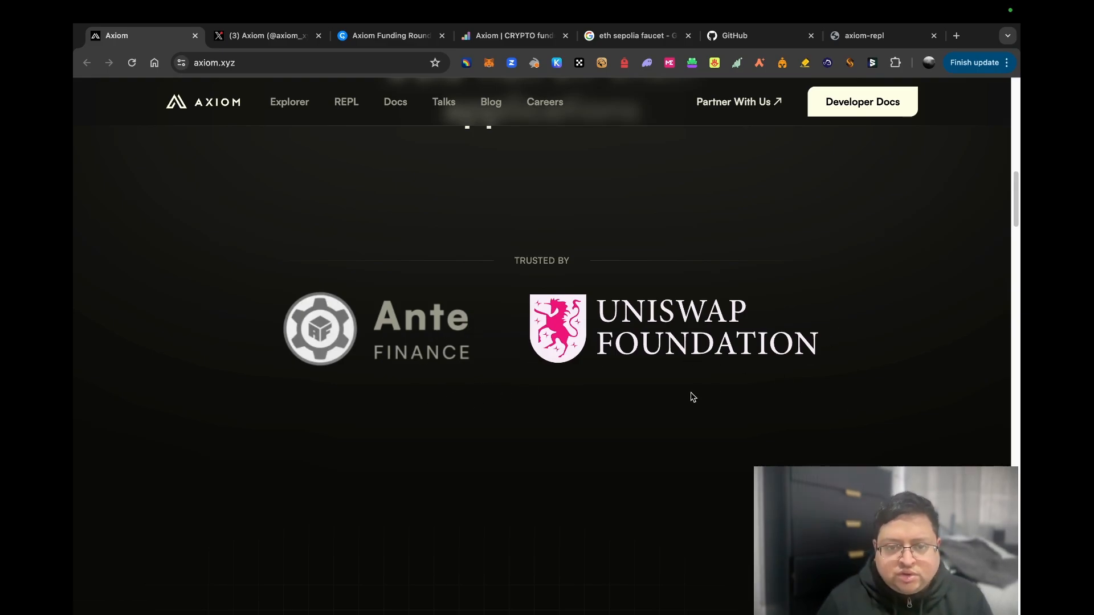
{"action": "key", "text": "Home"}
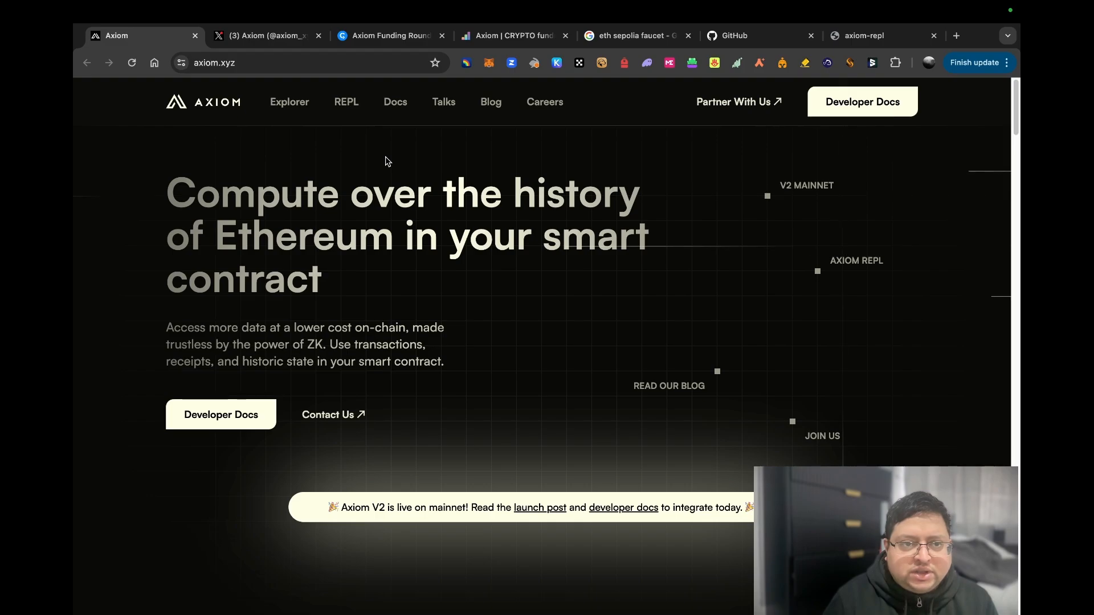
Read Axiom's project description on the CRYPTO fundraising page and look over its X profile.
{"action": "left_click", "coordinate": [505, 36]}
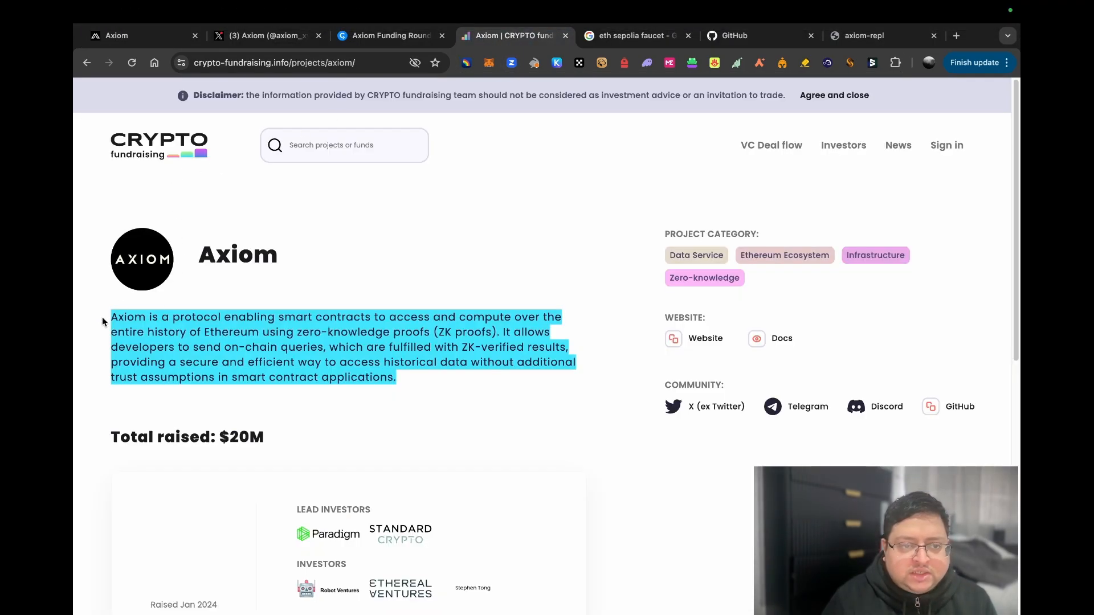
{"action": "mouse_move", "coordinate": [177, 326]}
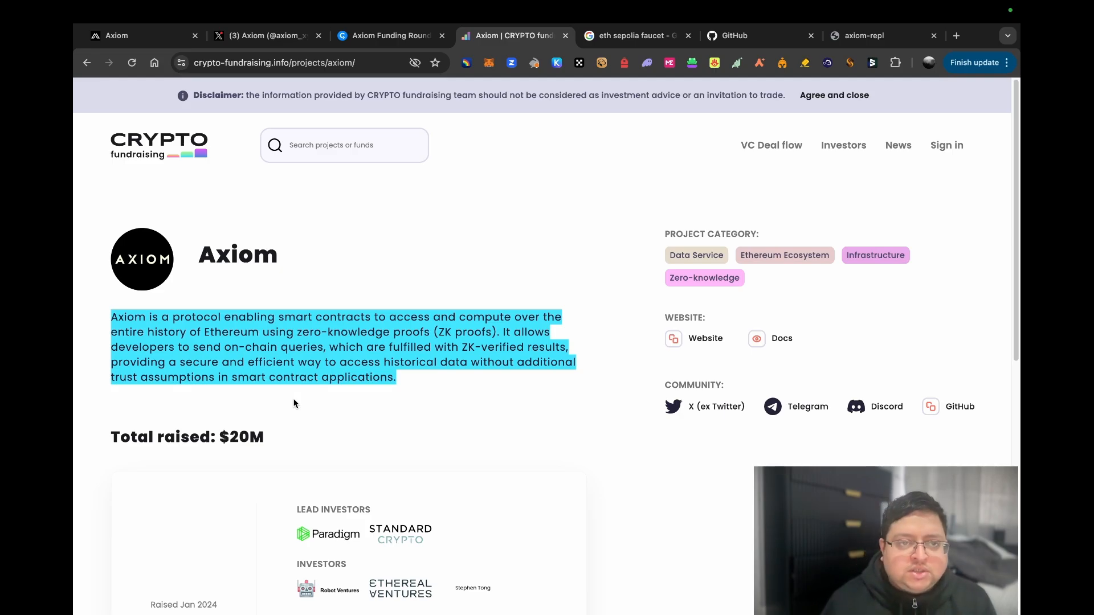
{"action": "left_click", "coordinate": [277, 37]}
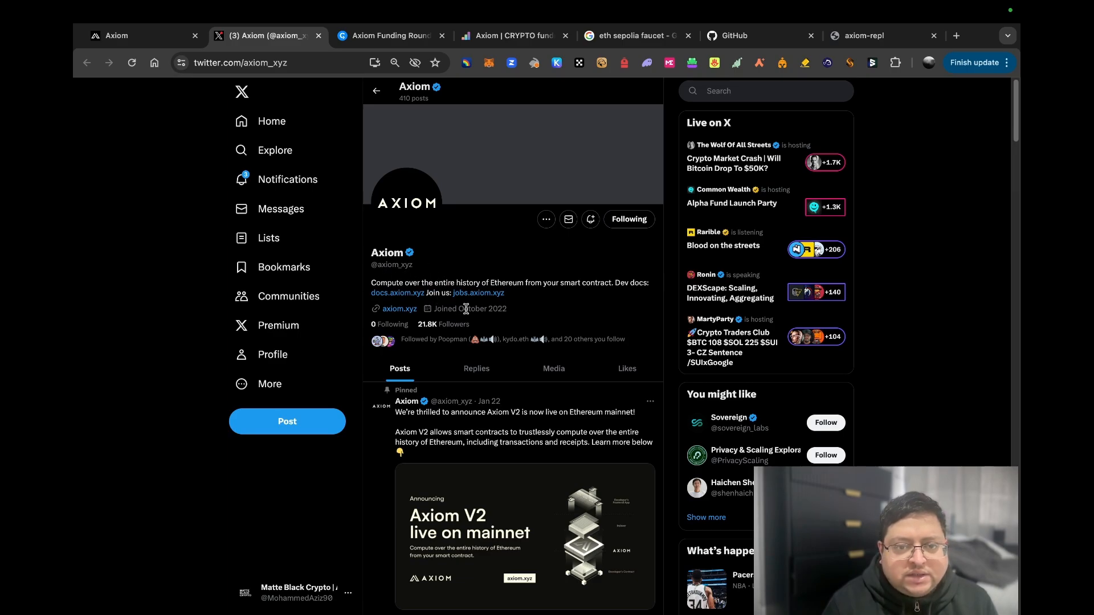
{"action": "scroll", "coordinate": [422, 321], "scroll_direction": "down", "scroll_amount": 3}
{"action": "scroll", "coordinate": [422, 321], "scroll_direction": "up", "scroll_amount": 3}
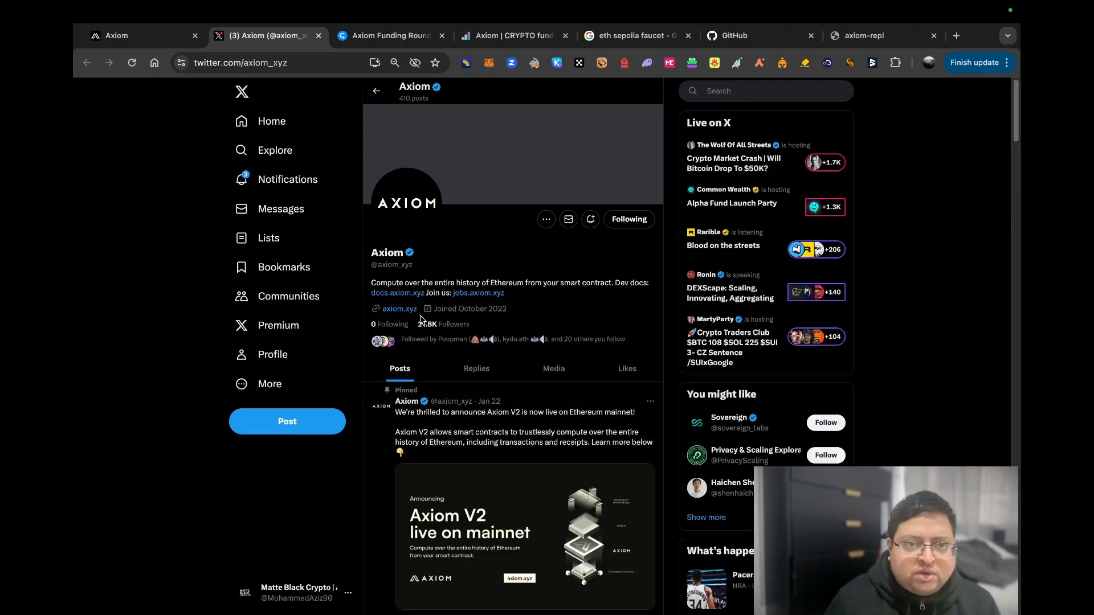
Examine Axiom's Series A funding round and its investors on the CryptoRank fundraising page.
{"action": "left_click", "coordinate": [386, 39]}
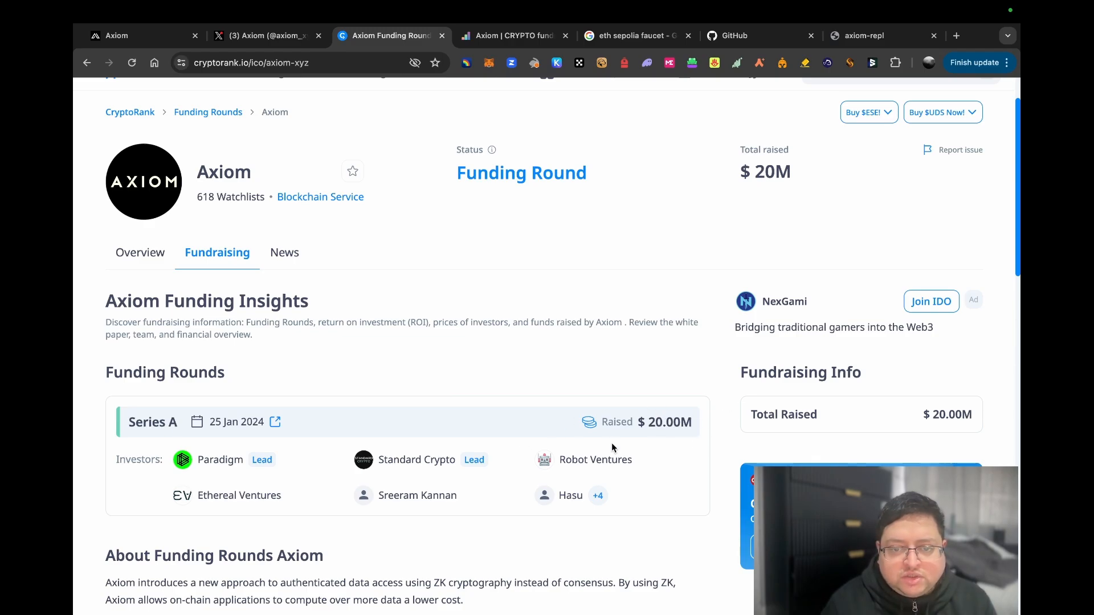
{"action": "left_click", "coordinate": [603, 501]}
{"action": "left_click", "coordinate": [299, 377]}
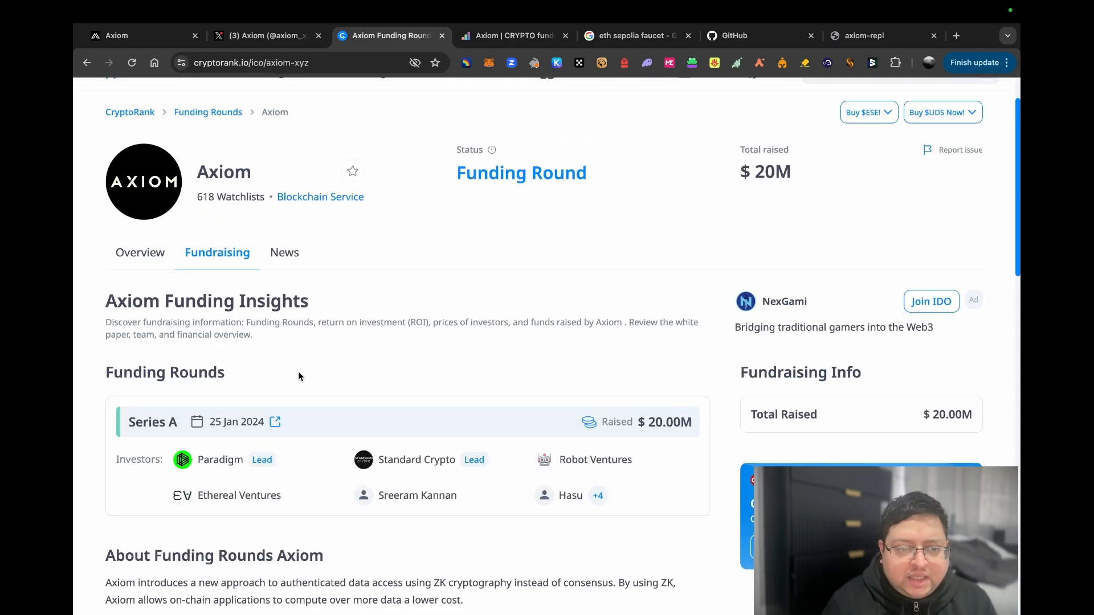
{"action": "scroll", "coordinate": [158, 420], "scroll_direction": "down", "scroll_amount": 3}
{"action": "scroll", "coordinate": [239, 429], "scroll_direction": "up", "scroll_amount": 4}
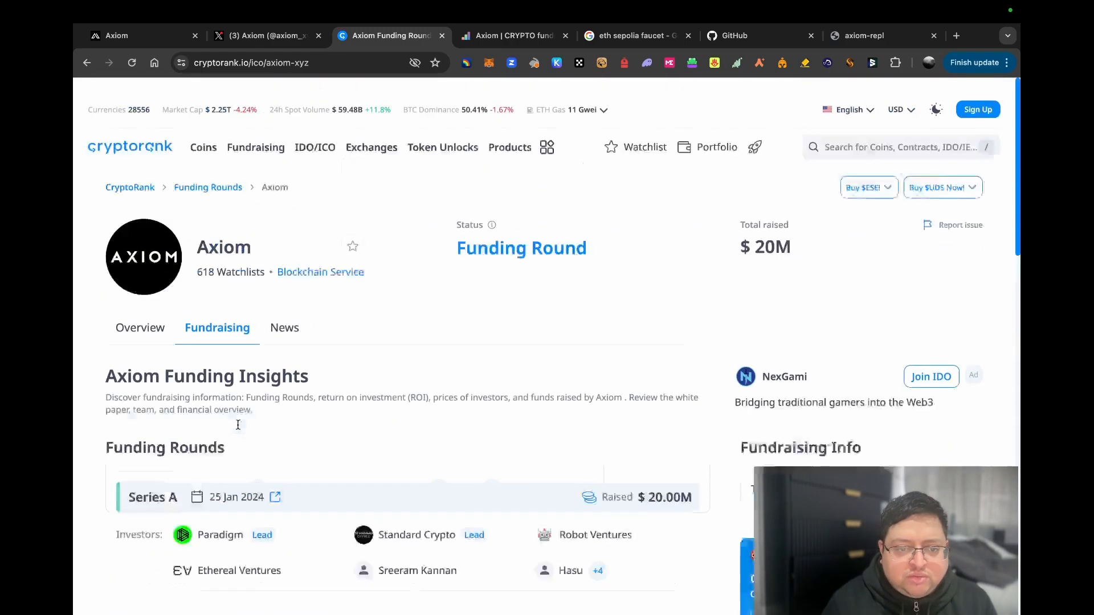
{"action": "scroll", "coordinate": [237, 429], "scroll_direction": "down", "scroll_amount": 5}
{"action": "scroll", "coordinate": [268, 424], "scroll_direction": "up", "scroll_amount": 5}
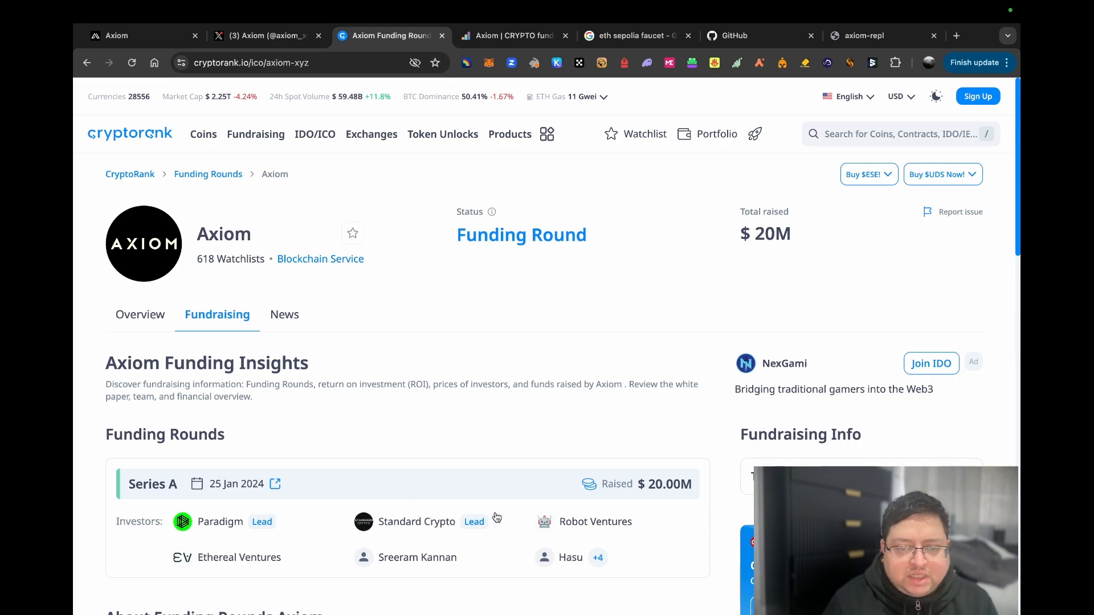
{"action": "scroll", "coordinate": [604, 541], "scroll_direction": "down", "scroll_amount": 3}
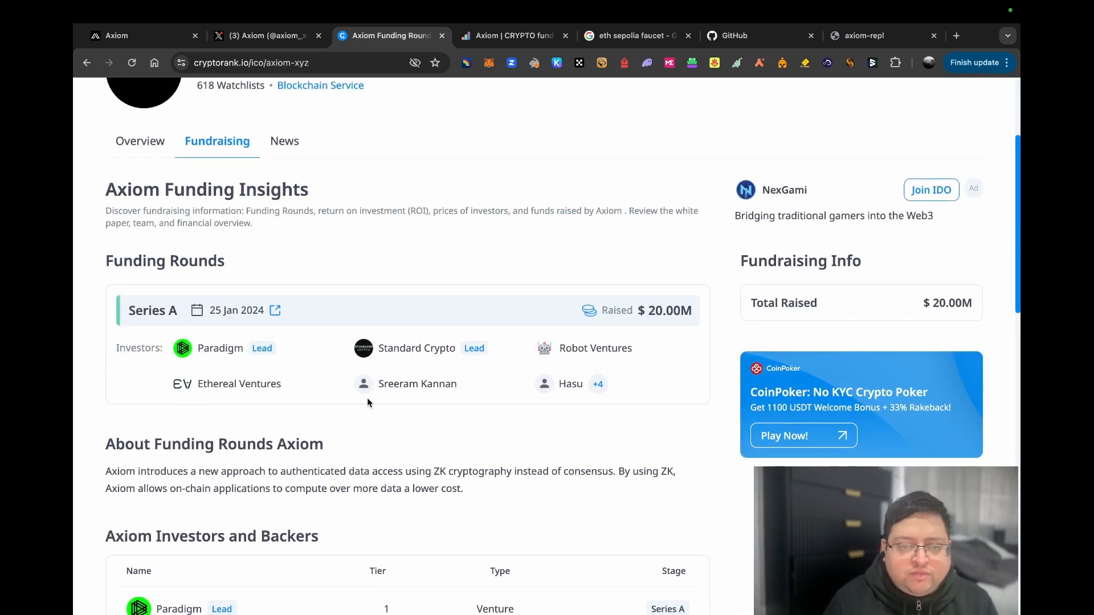
{"action": "scroll", "coordinate": [557, 397], "scroll_direction": "up", "scroll_amount": 3}
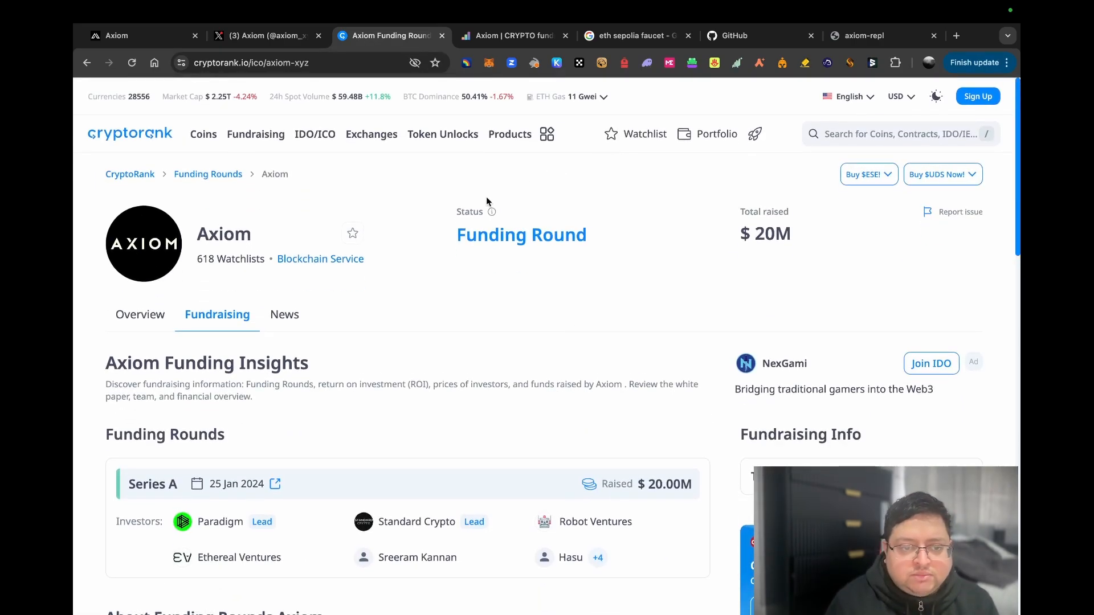
Open the Sepolia PoW Faucet from the search results, examine its mining form, and return to the results.
{"action": "left_click", "coordinate": [633, 36]}
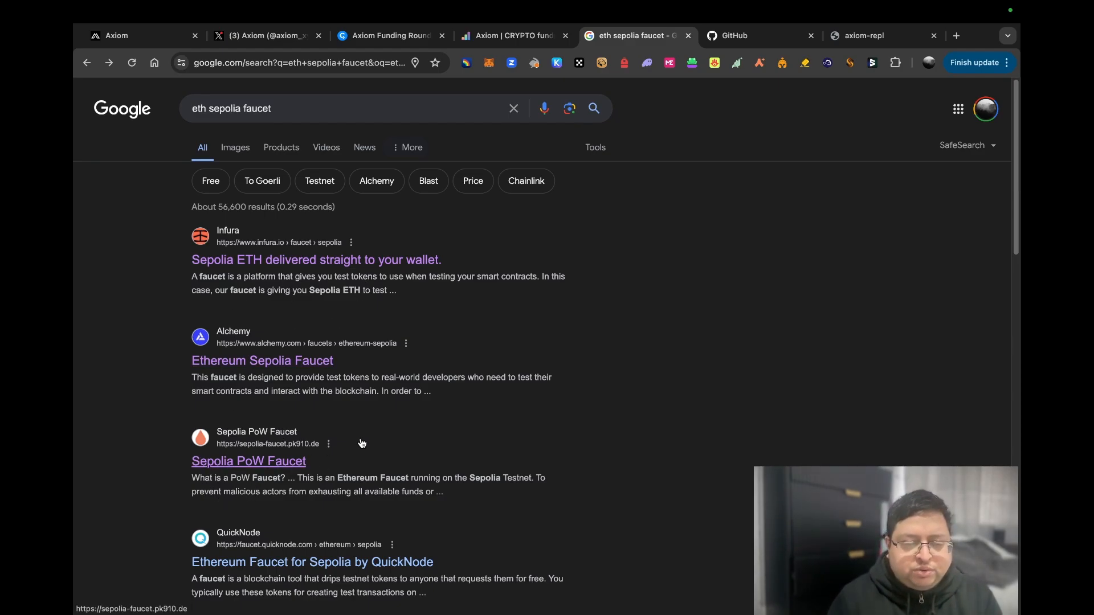
{"action": "left_click", "coordinate": [290, 464]}
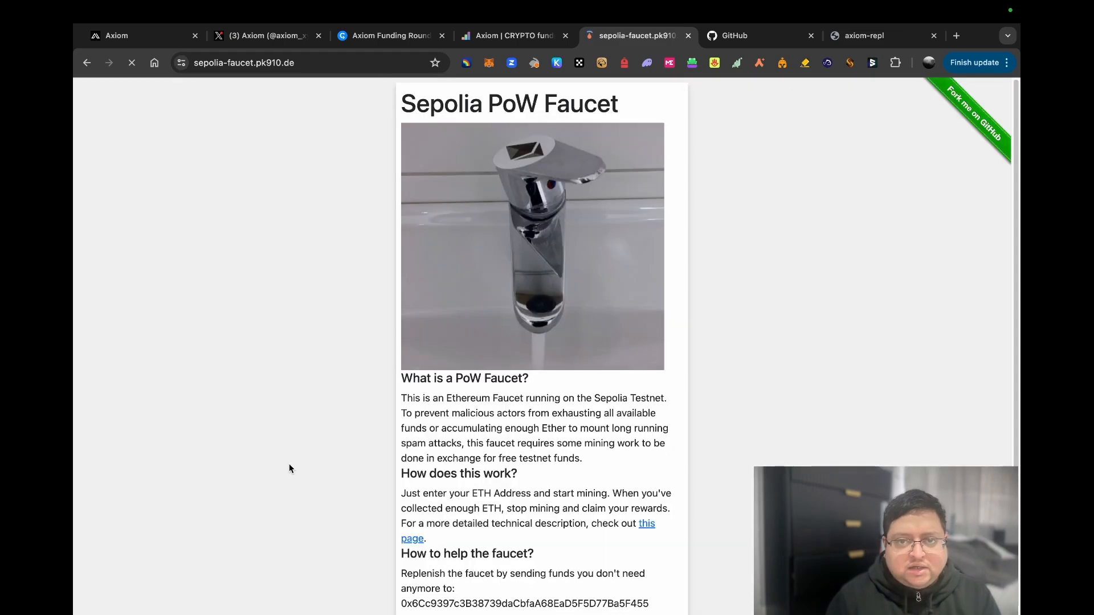
{"action": "scroll", "coordinate": [601, 234], "scroll_direction": "down", "scroll_amount": 3}
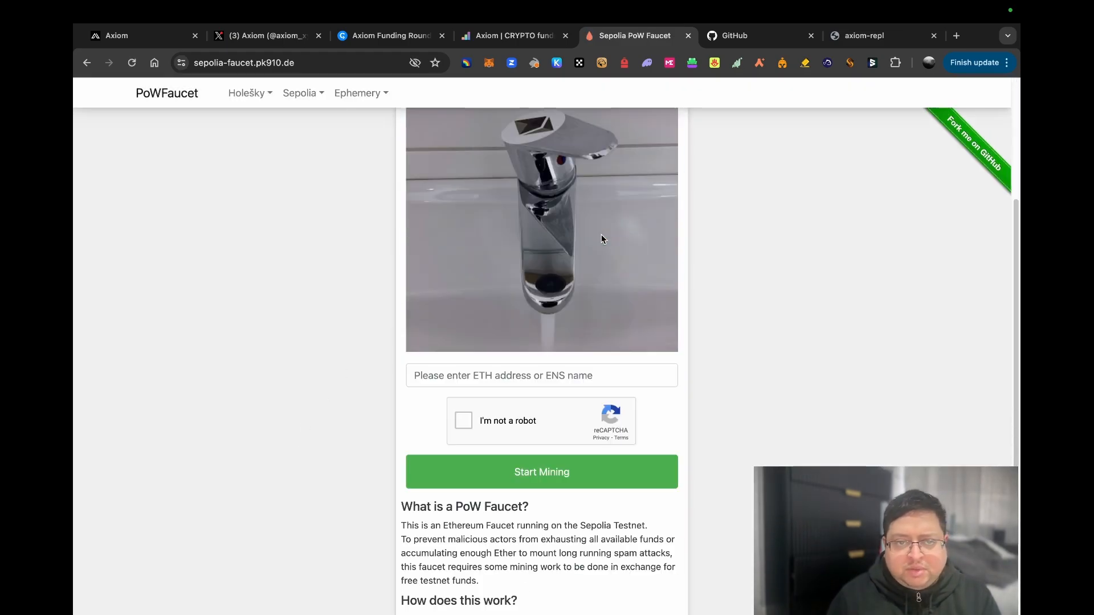
{"action": "scroll", "coordinate": [601, 238], "scroll_direction": "up", "scroll_amount": 3}
{"action": "scroll", "coordinate": [602, 238], "scroll_direction": "down", "scroll_amount": 3}
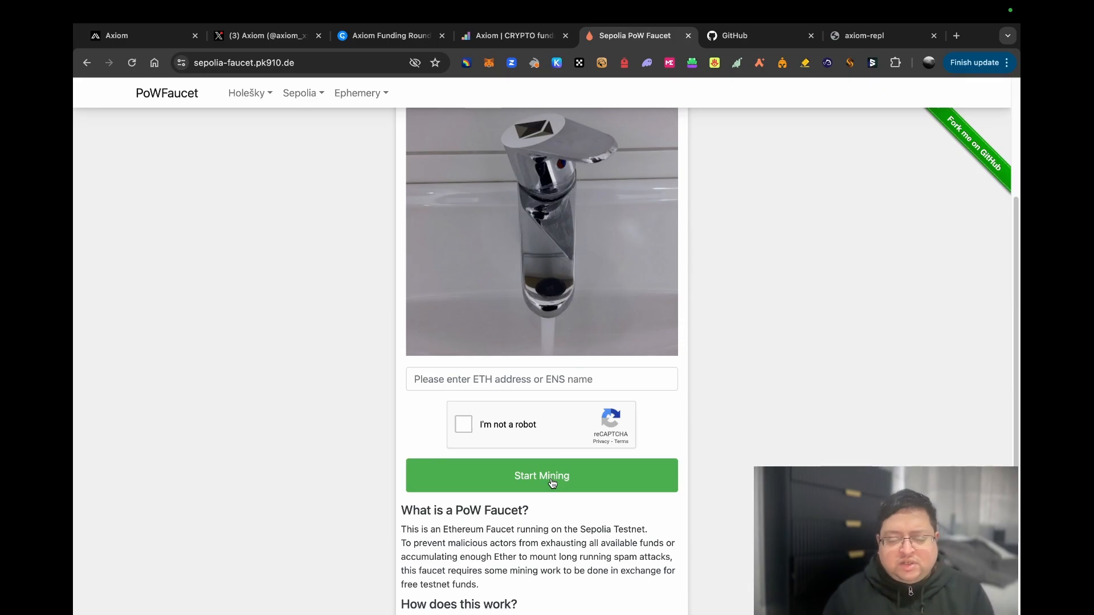
{"action": "scroll", "coordinate": [750, 395], "scroll_direction": "up", "scroll_amount": 3}
{"action": "scroll", "coordinate": [750, 395], "scroll_direction": "left", "scroll_amount": 2}
{"action": "scroll", "coordinate": [750, 394], "scroll_direction": "left", "scroll_amount": 2}
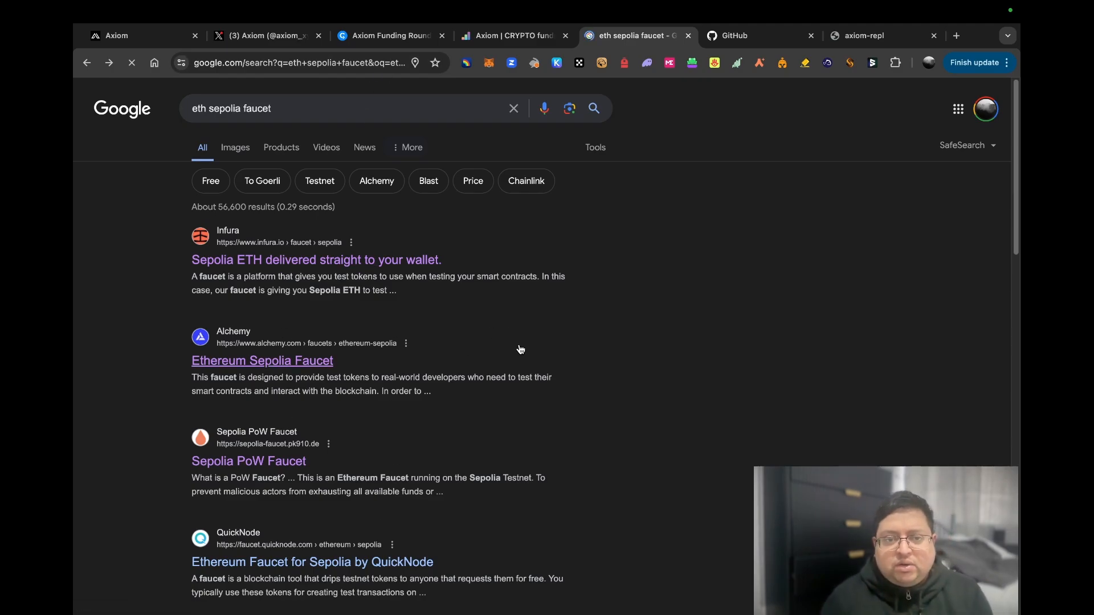
Check the GitHub dashboard, then test the example circuit and generate its keys in the Axiom REPL.
{"action": "left_click", "coordinate": [763, 36]}
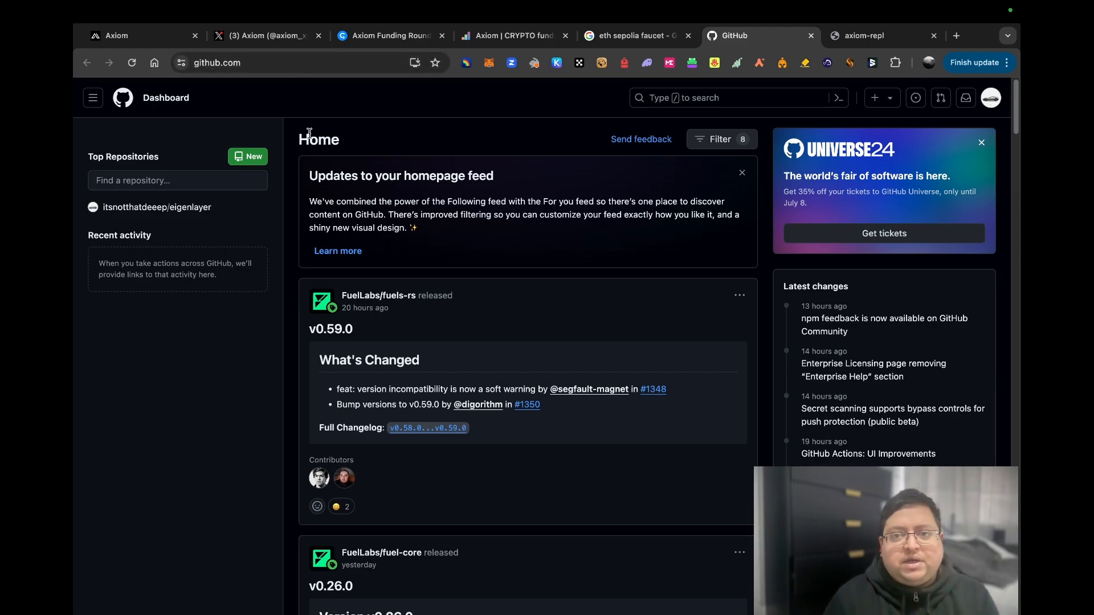
{"action": "left_click", "coordinate": [860, 35]}
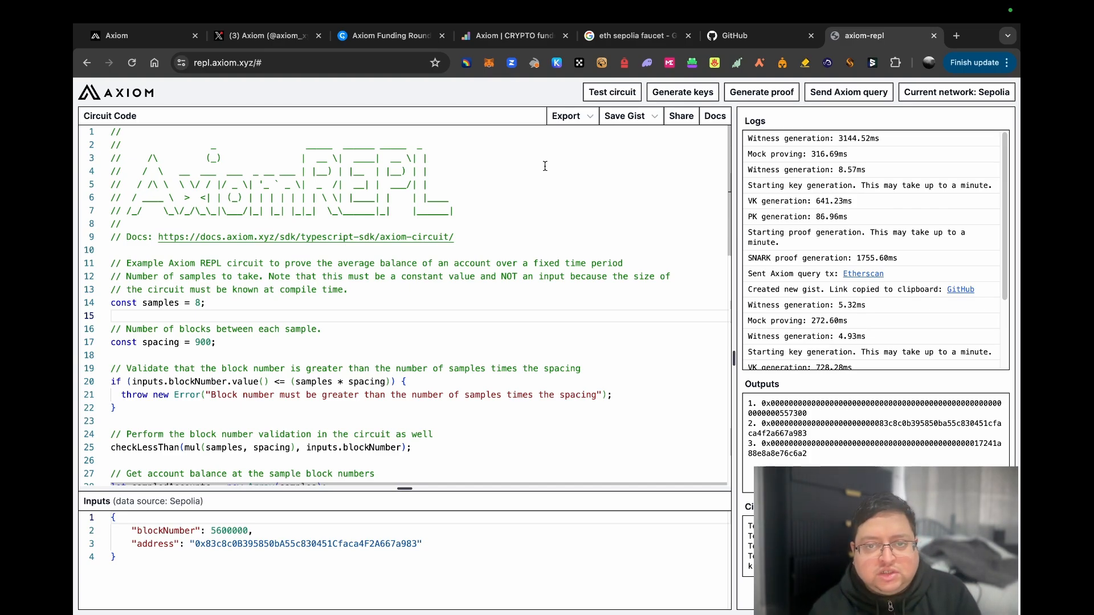
{"action": "left_click", "coordinate": [626, 93]}
{"action": "left_click", "coordinate": [679, 96]}
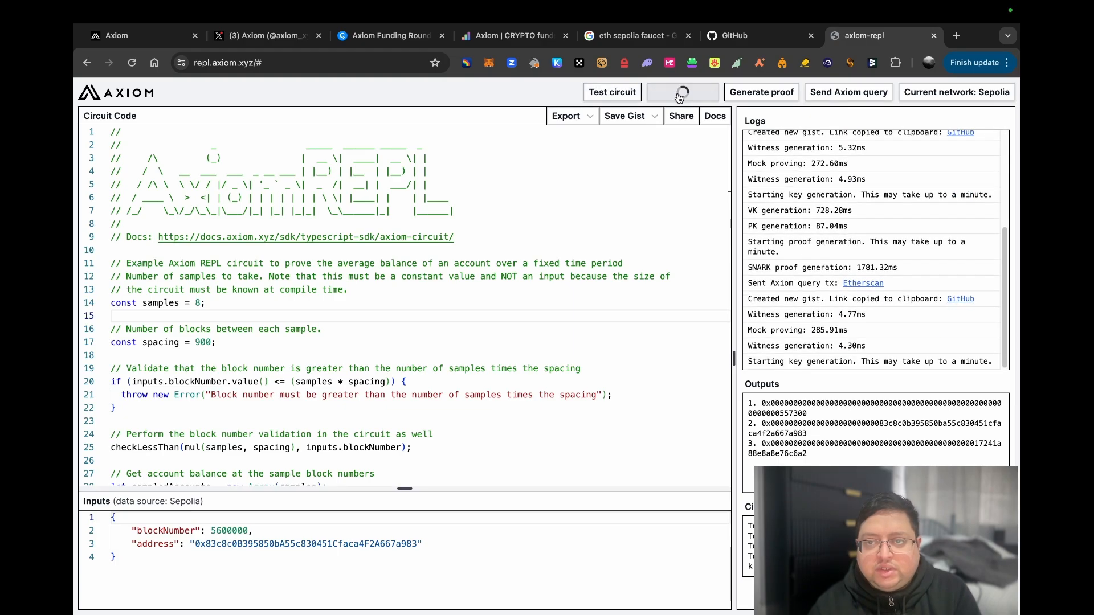
Generate the circuit's proof and send the Axiom query on Sepolia with the prefilled callback target and extra data.
{"action": "left_click", "coordinate": [746, 93]}
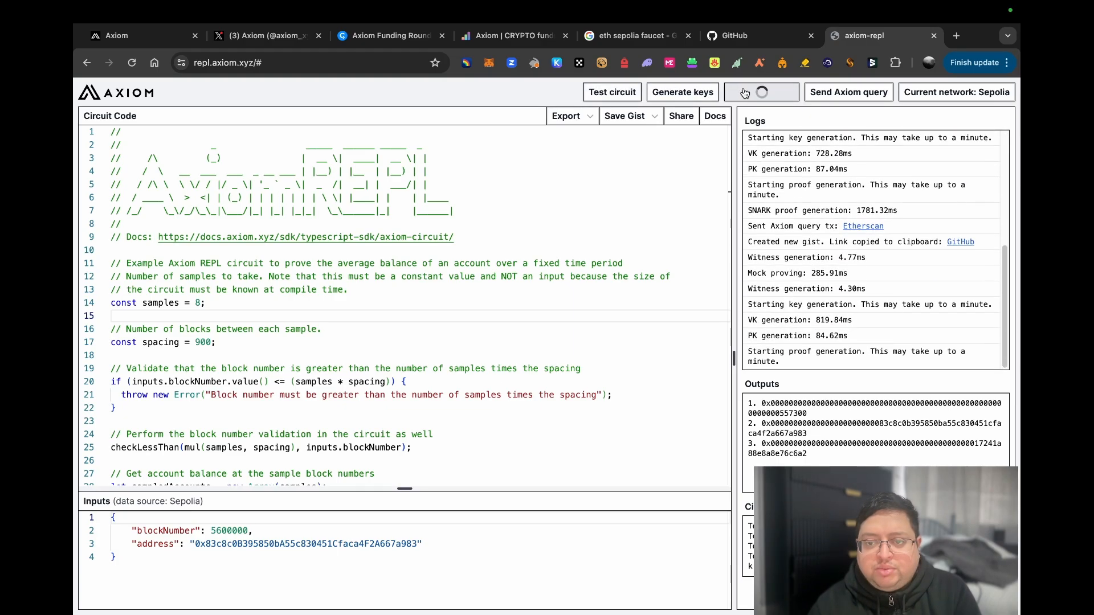
{"action": "left_click", "coordinate": [833, 94]}
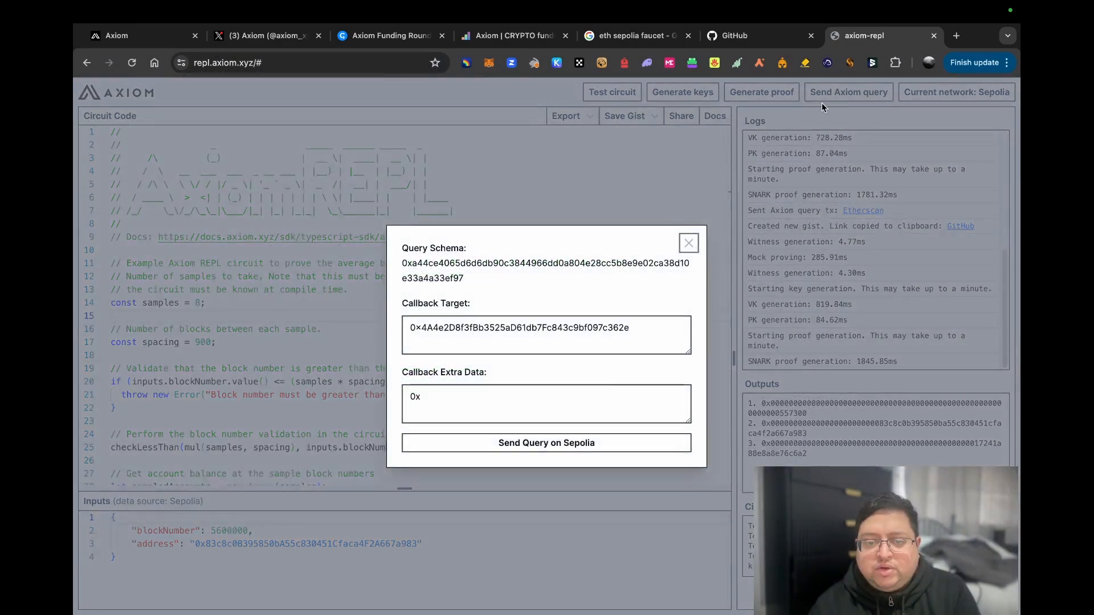
{"action": "left_click", "coordinate": [579, 447]}
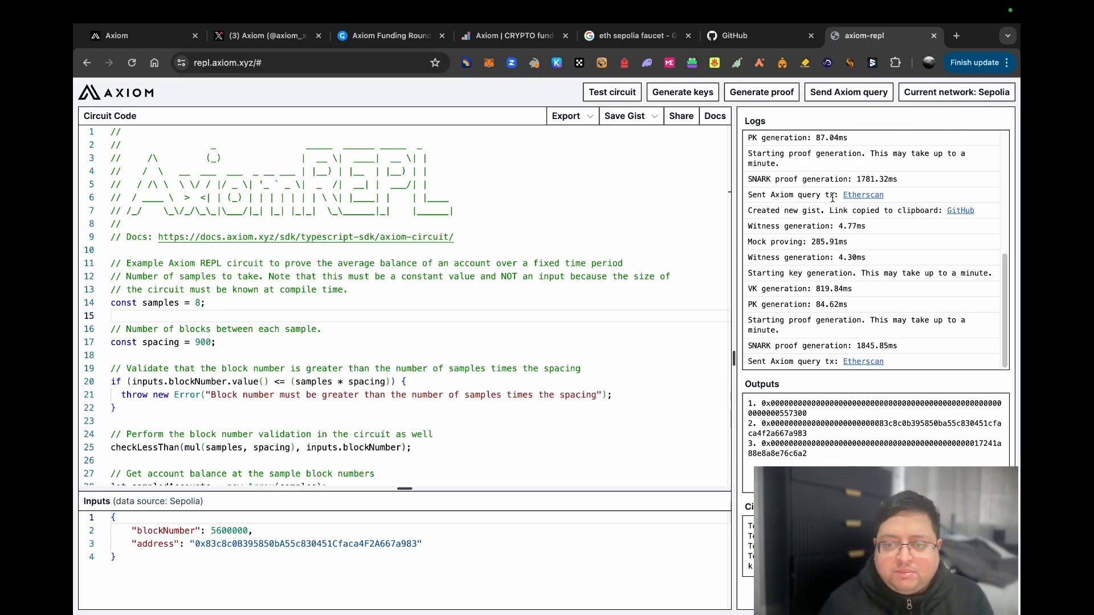
Save the example circuit as a new GitHub gist and look through its code.
{"action": "left_click", "coordinate": [639, 126]}
{"action": "left_click", "coordinate": [621, 143]}
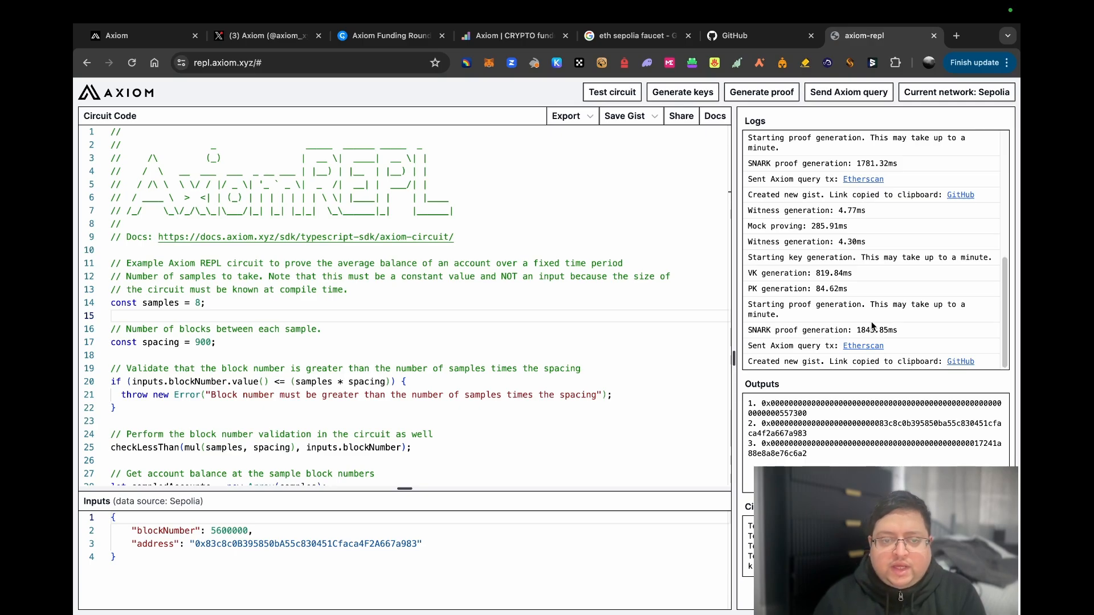
{"action": "scroll", "coordinate": [585, 400], "scroll_direction": "down", "scroll_amount": 10}
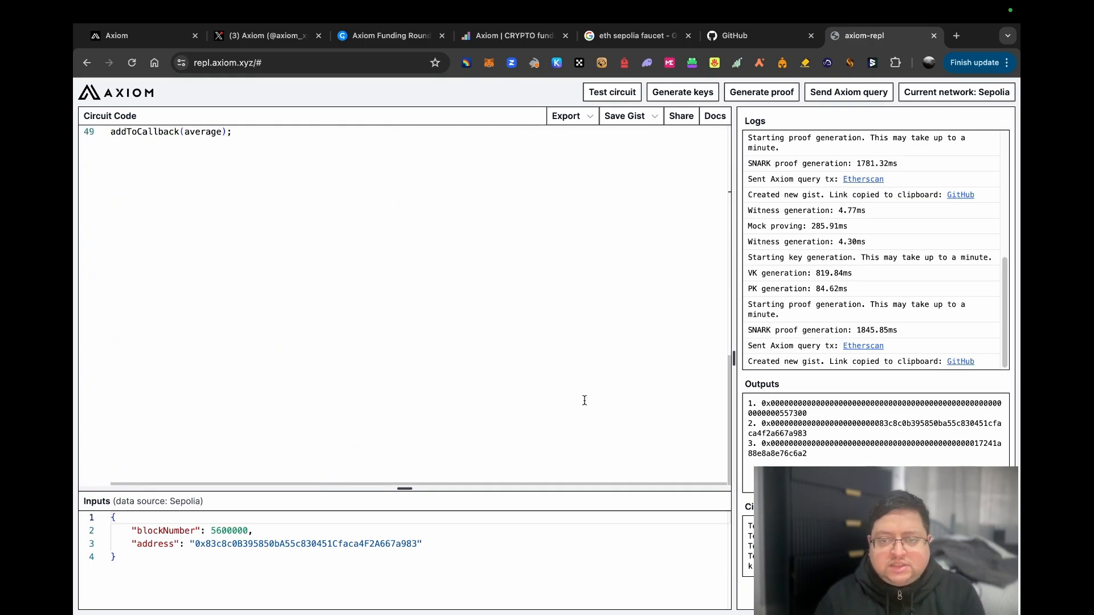
{"action": "scroll", "coordinate": [585, 401], "scroll_direction": "up", "scroll_amount": 10}
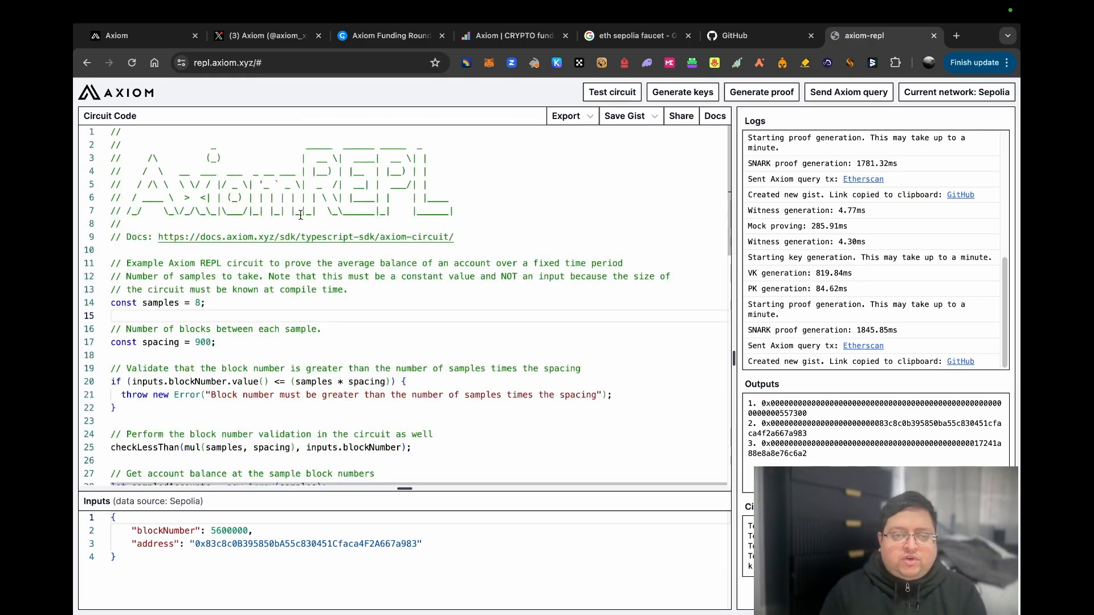